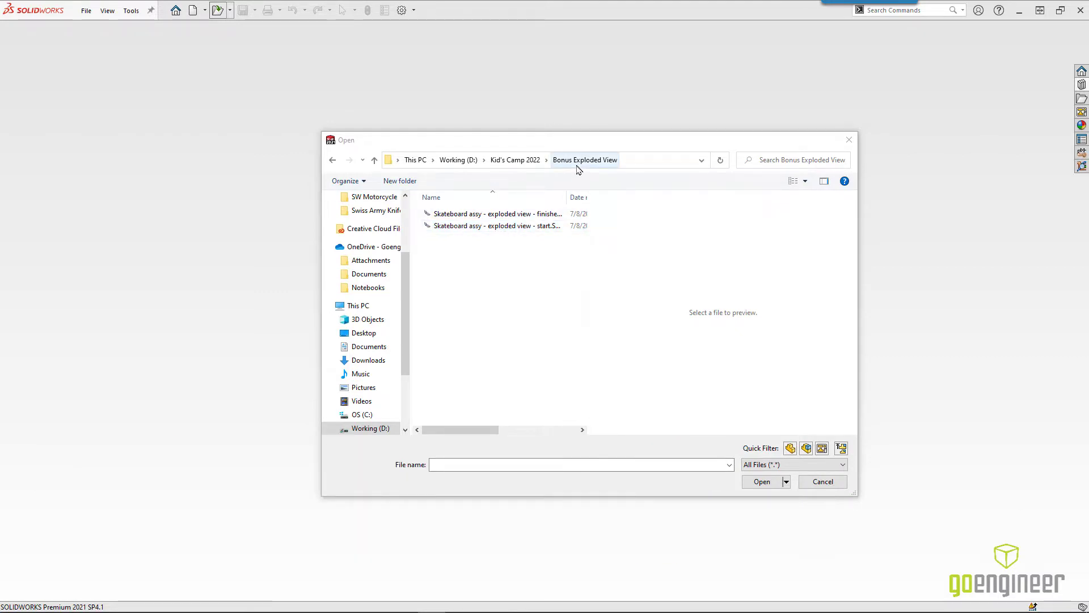
Open the exploded-view start assembly and show the Default configuration's context menu in ConfigurationManager
{"action": "left_click", "coordinate": [454, 227]}
{"action": "double_click", "coordinate": [455, 229]}
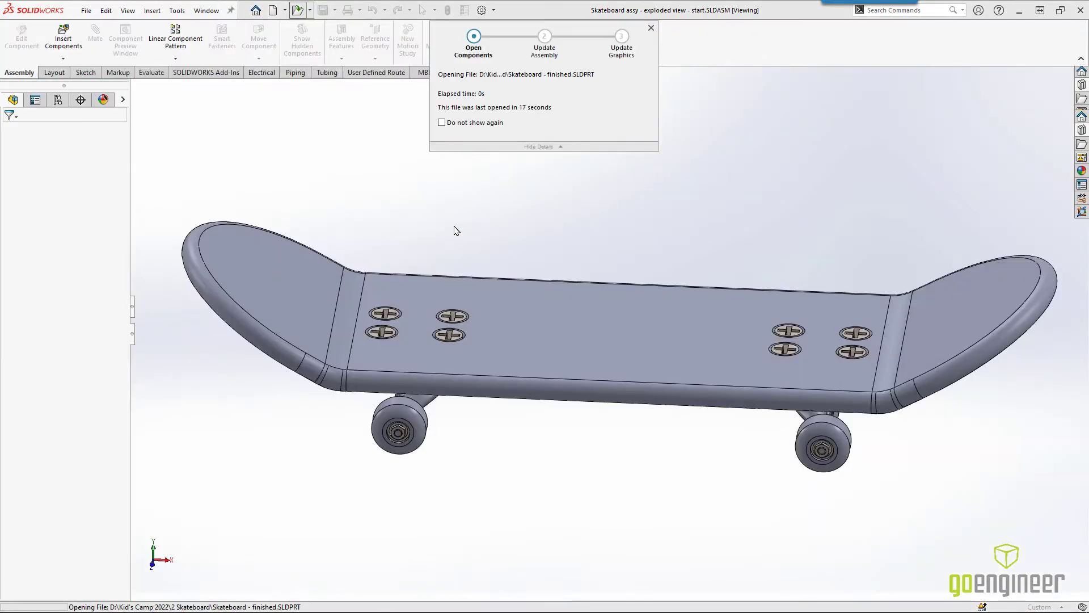
{"action": "mouse_move", "coordinate": [533, 247]}
{"action": "middle_mouse_down"}
{"action": "mouse_move", "coordinate": [516, 133]}
{"action": "mouse_move", "coordinate": [499, 236]}
{"action": "mouse_move", "coordinate": [527, 254]}
{"action": "middle_mouse_up"}
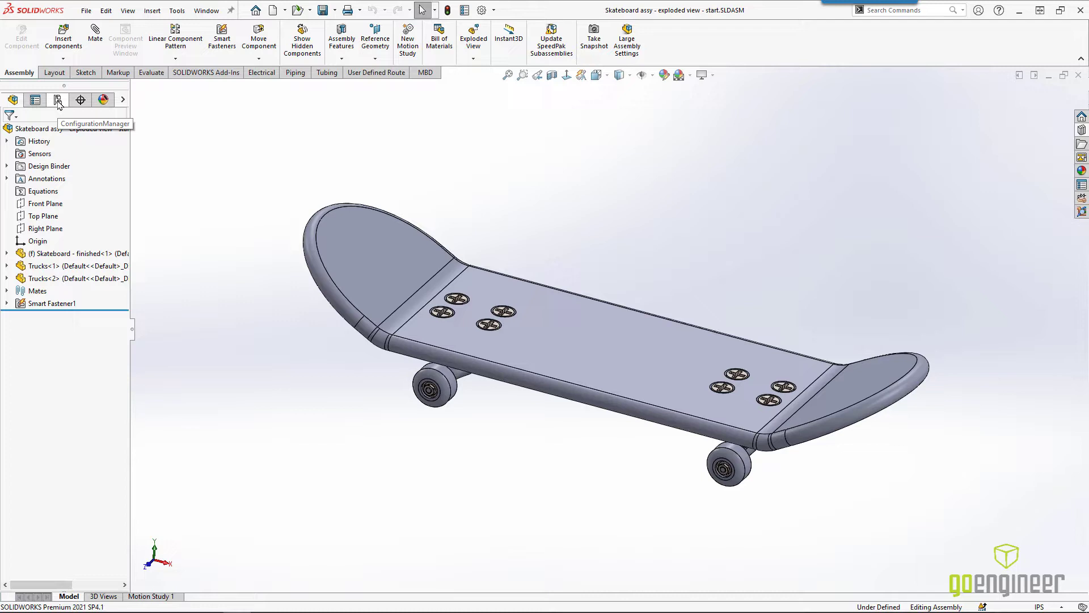
{"action": "left_click", "coordinate": [58, 101]}
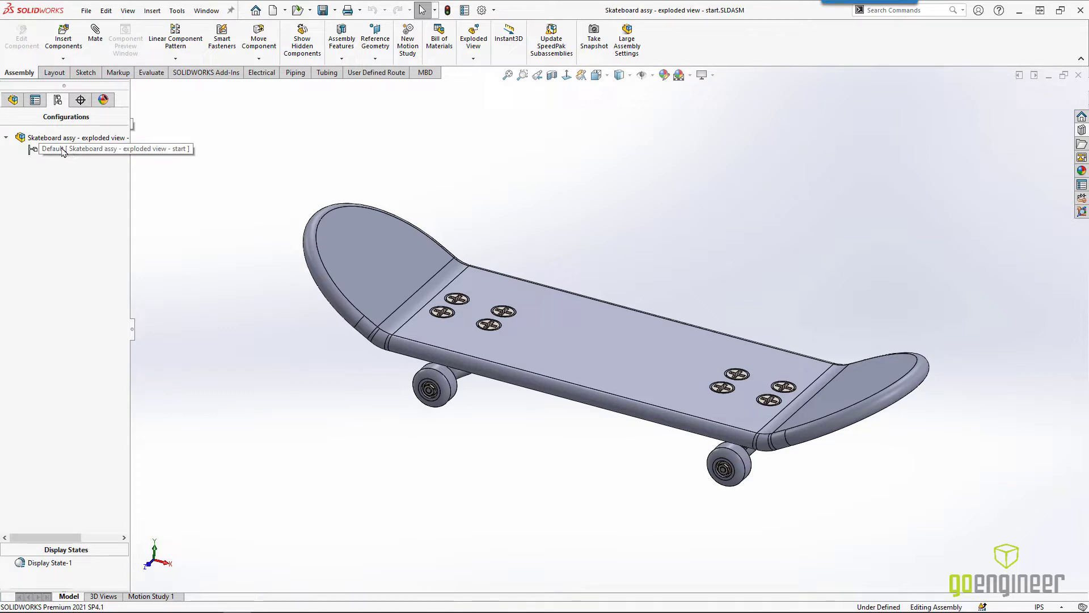
{"action": "right_click", "coordinate": [65, 151]}
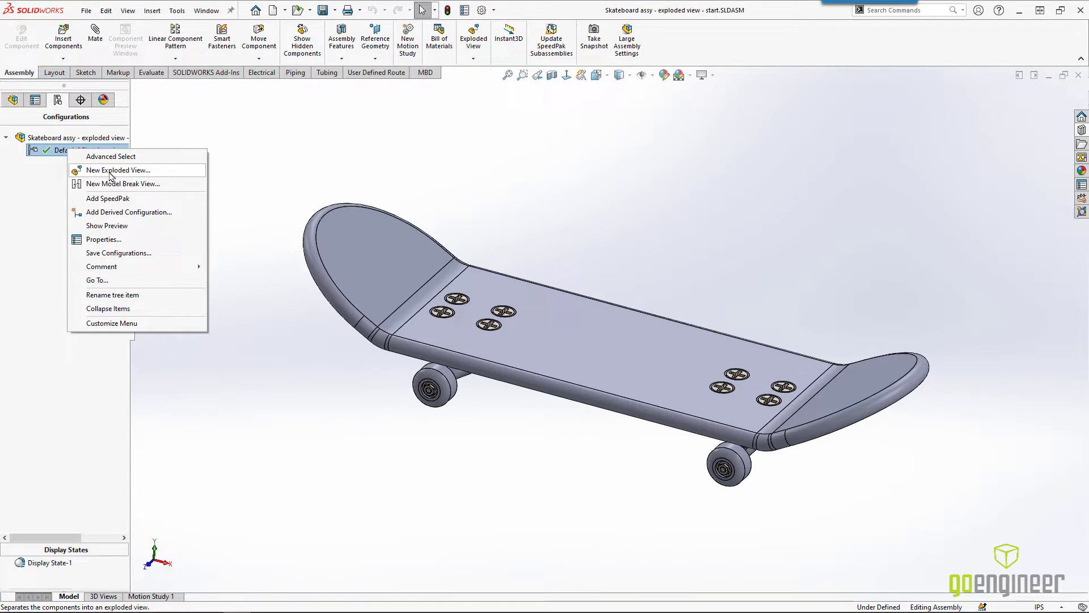
Start a new exploded view and lift the four front screws above the deck
{"action": "left_click", "coordinate": [111, 172]}
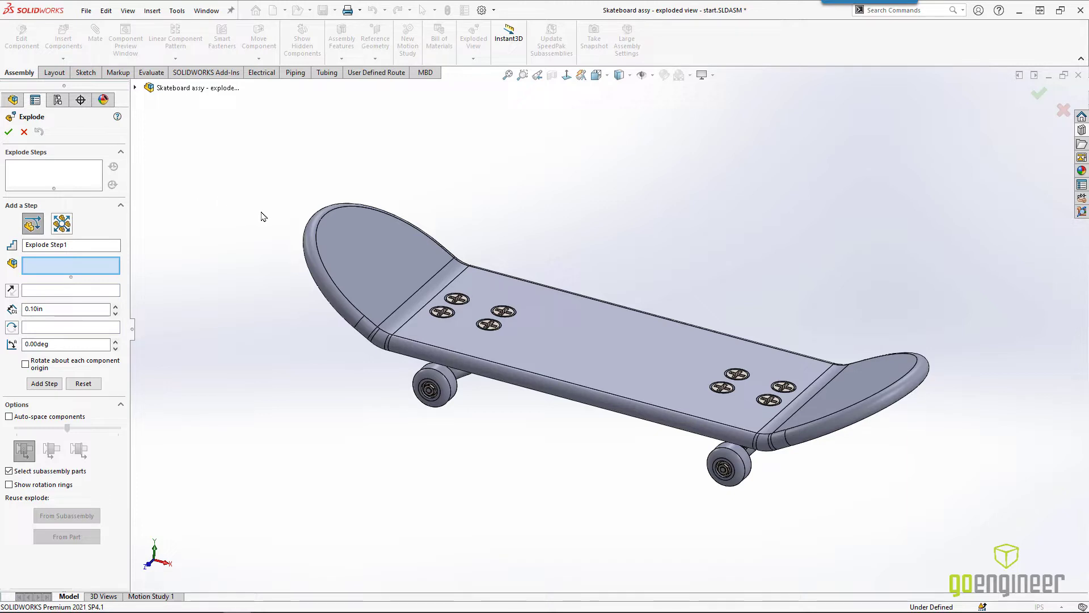
{"action": "scroll", "coordinate": [487, 310], "scroll_direction": "down", "scroll_amount": 2}
{"action": "scroll", "coordinate": [502, 320], "scroll_direction": "down", "scroll_amount": 2}
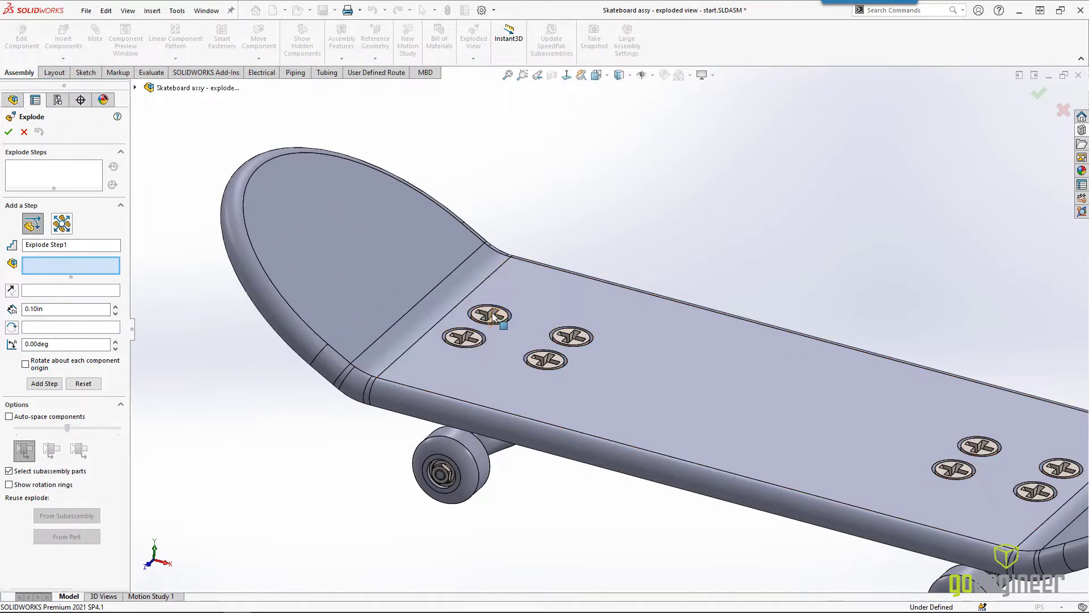
{"action": "left_click", "coordinate": [490, 317]}
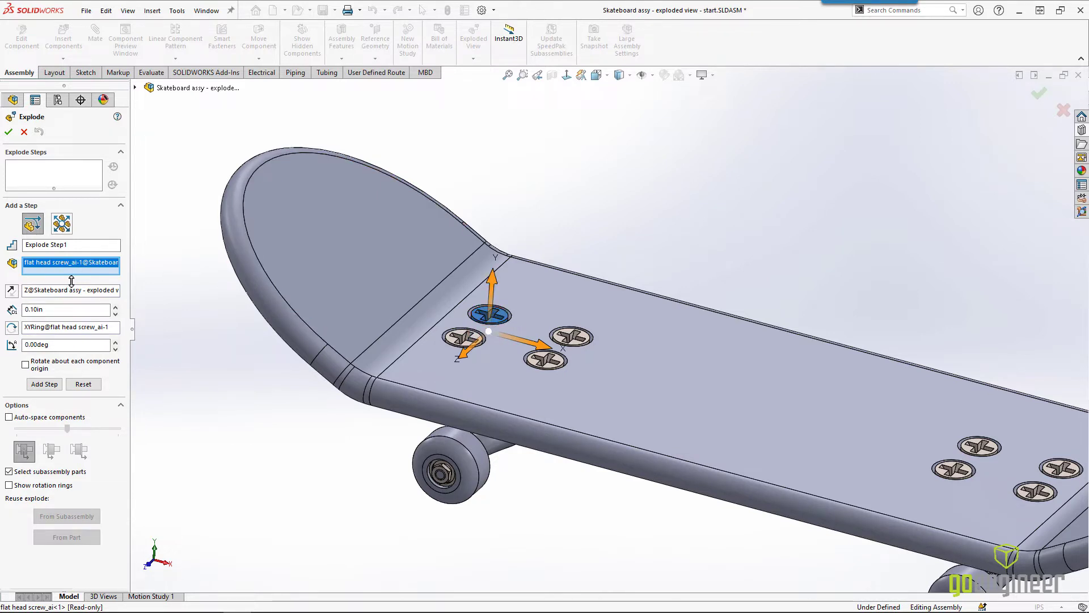
{"action": "left_click_drag", "start_coordinate": [71, 281], "coordinate": [71, 327]}
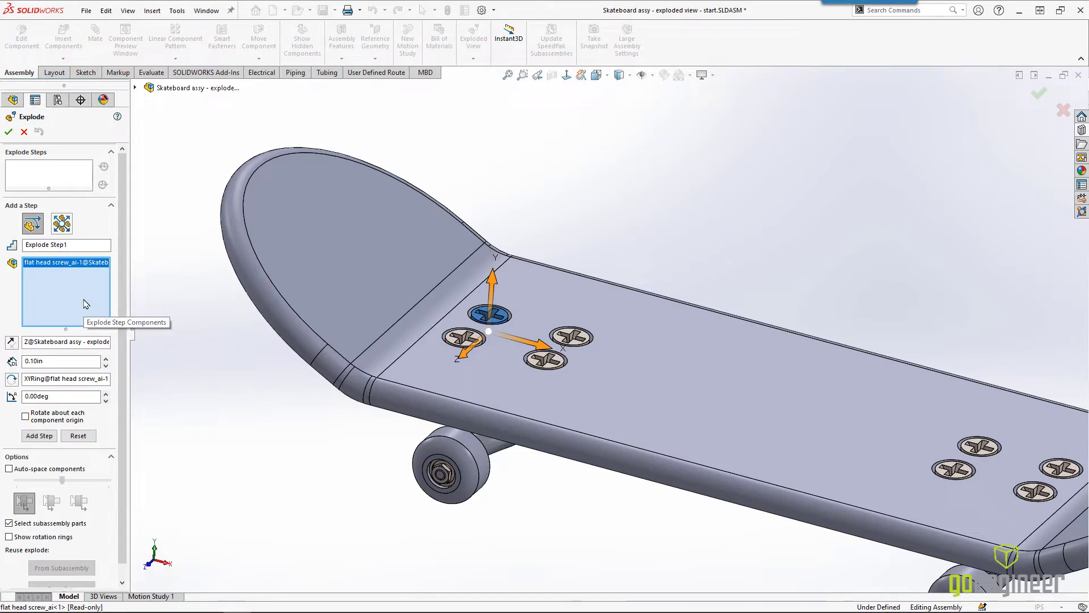
{"action": "left_click", "coordinate": [464, 339]}
{"action": "left_click", "coordinate": [546, 360]}
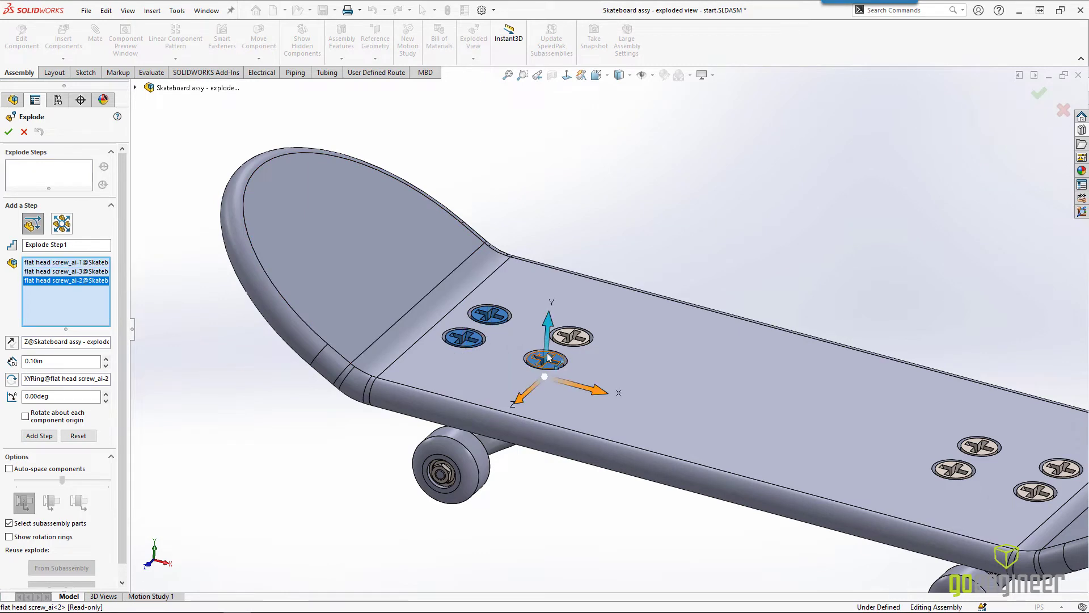
{"action": "left_click", "coordinate": [574, 337]}
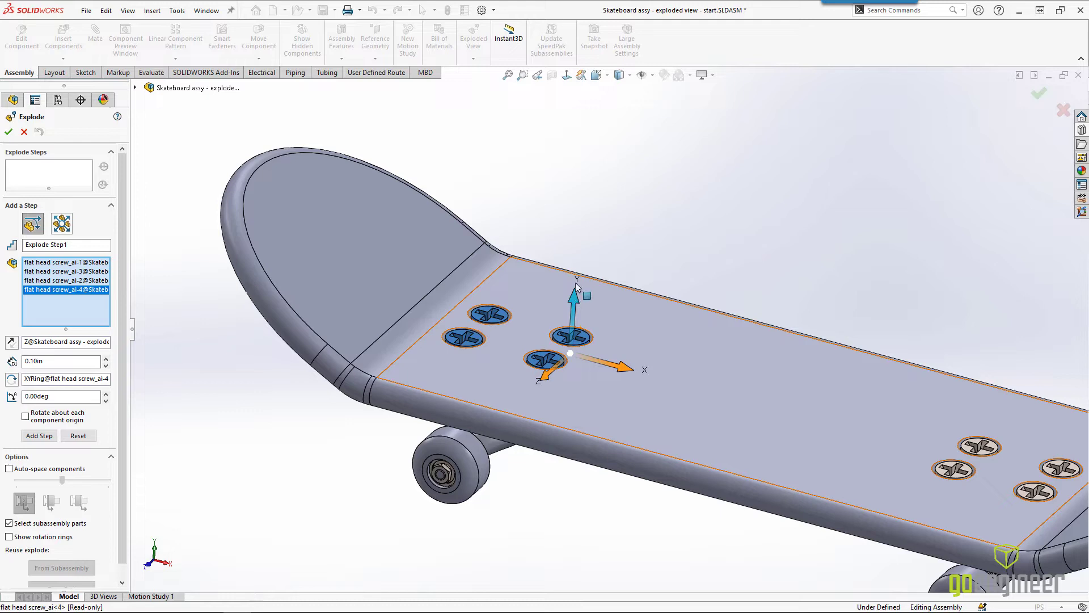
{"action": "left_click_drag", "start_coordinate": [574, 295], "coordinate": [563, 114]}
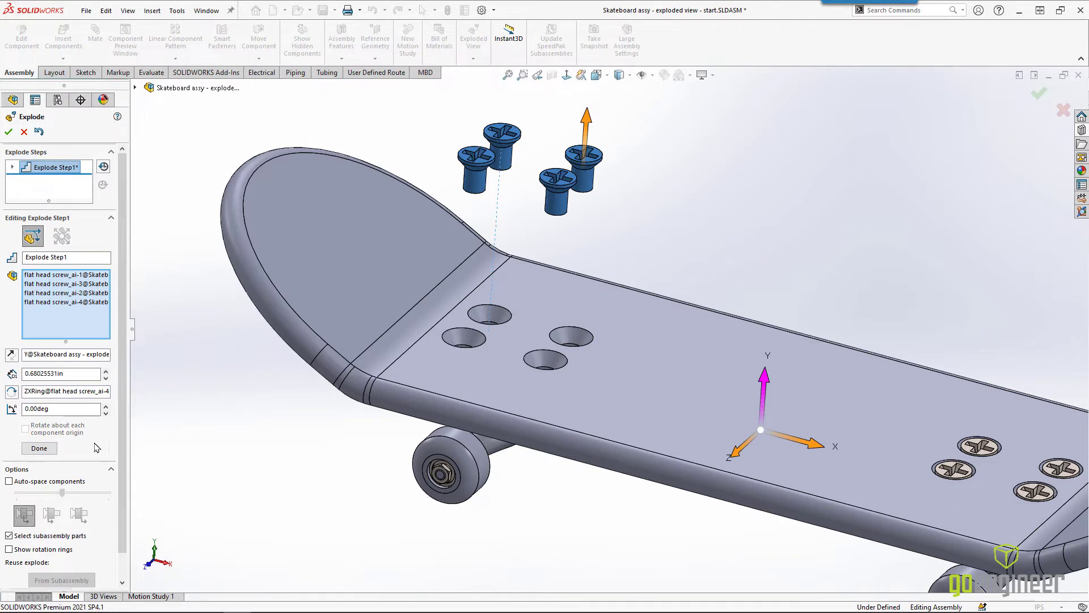
{"action": "left_click", "coordinate": [39, 449]}
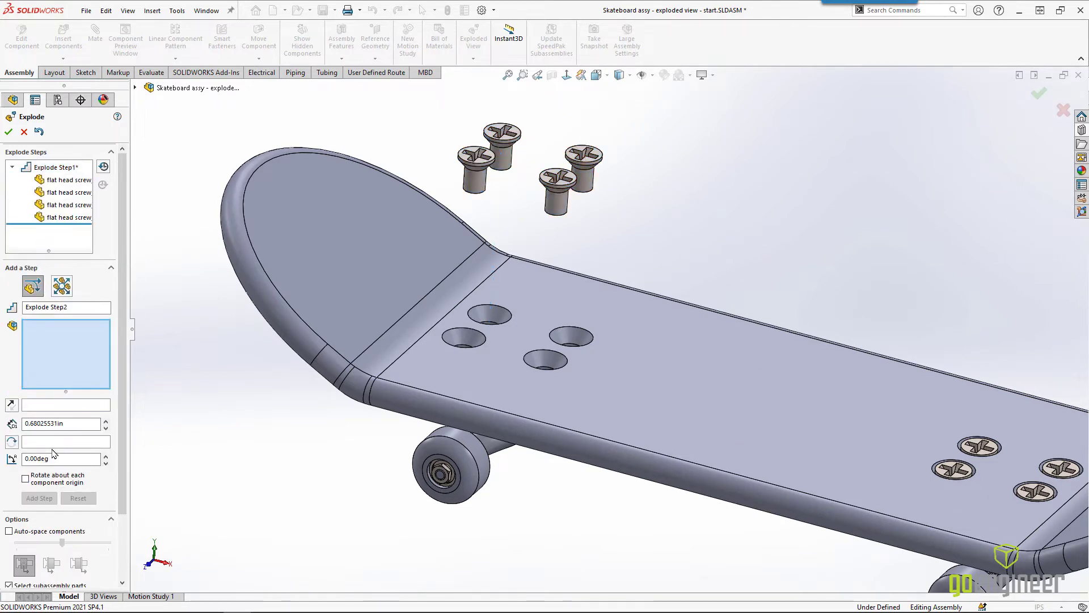
Drop the front truck, Trucks-1, below the deck as the second explode step
{"action": "left_click", "coordinate": [468, 449]}
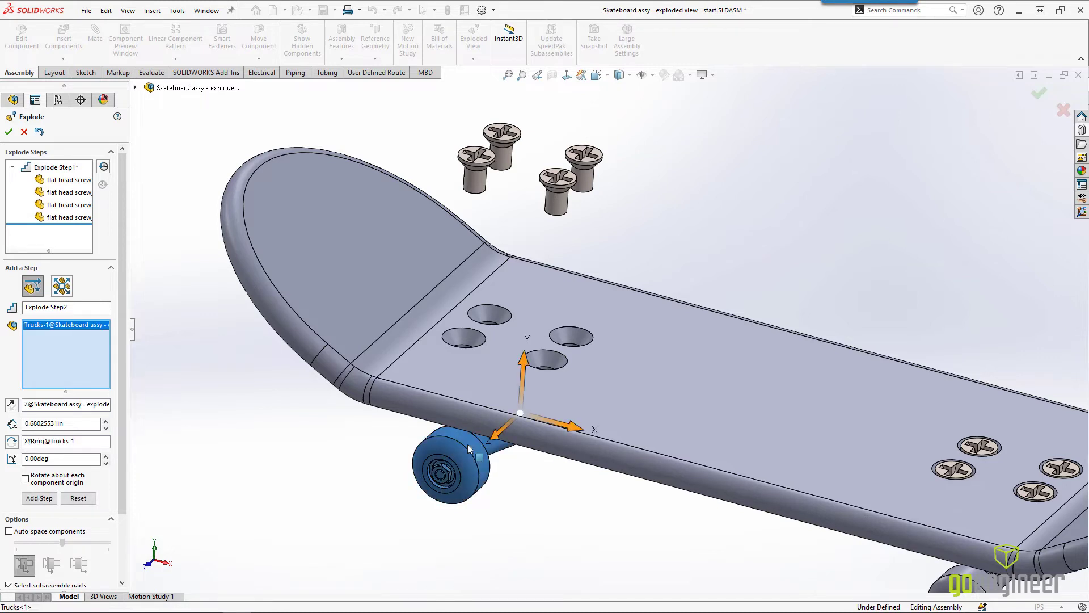
{"action": "left_click_drag", "start_coordinate": [527, 353], "coordinate": [529, 497]}
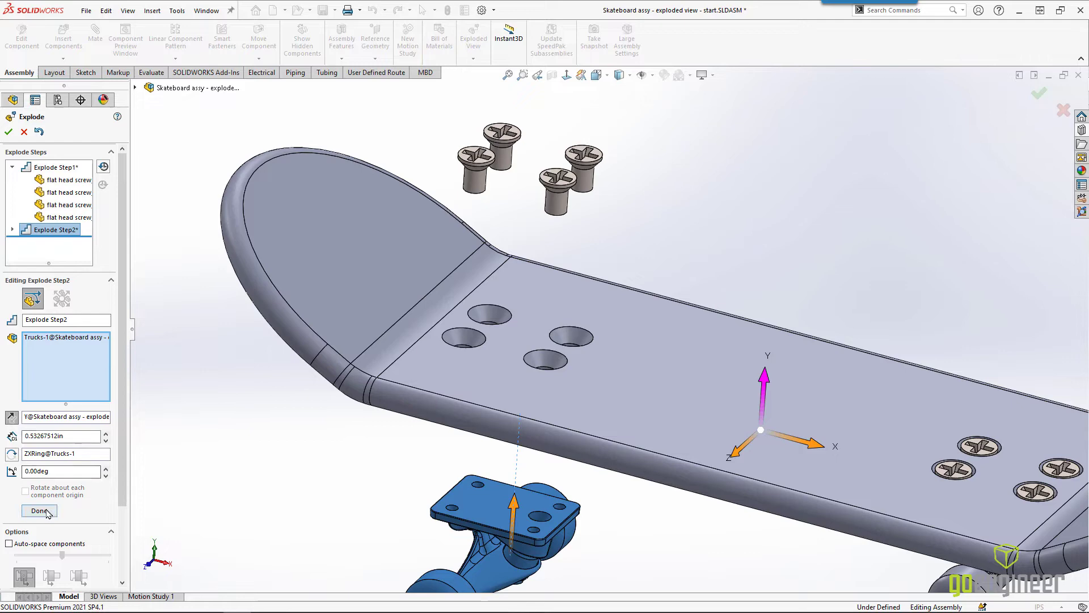
{"action": "left_click", "coordinate": [45, 509]}
{"action": "scroll", "coordinate": [898, 515], "scroll_direction": "up", "scroll_amount": 3}
{"action": "scroll", "coordinate": [664, 315], "scroll_direction": "down", "scroll_amount": 5}
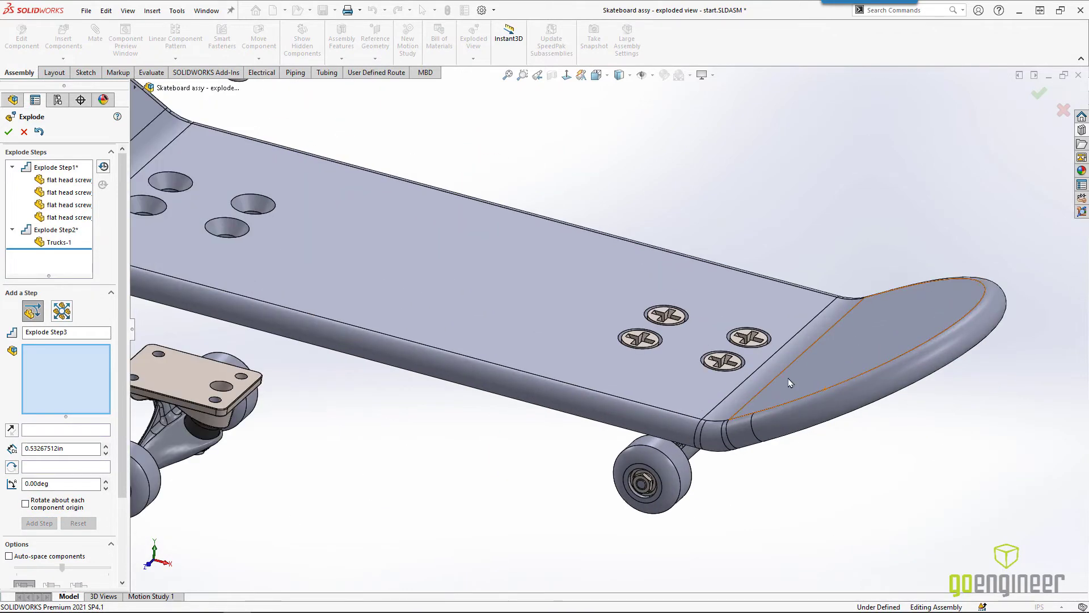
Lift the four rear screws above the deck as a third explode step
{"action": "left_click", "coordinate": [664, 315]}
{"action": "left_click", "coordinate": [749, 337]}
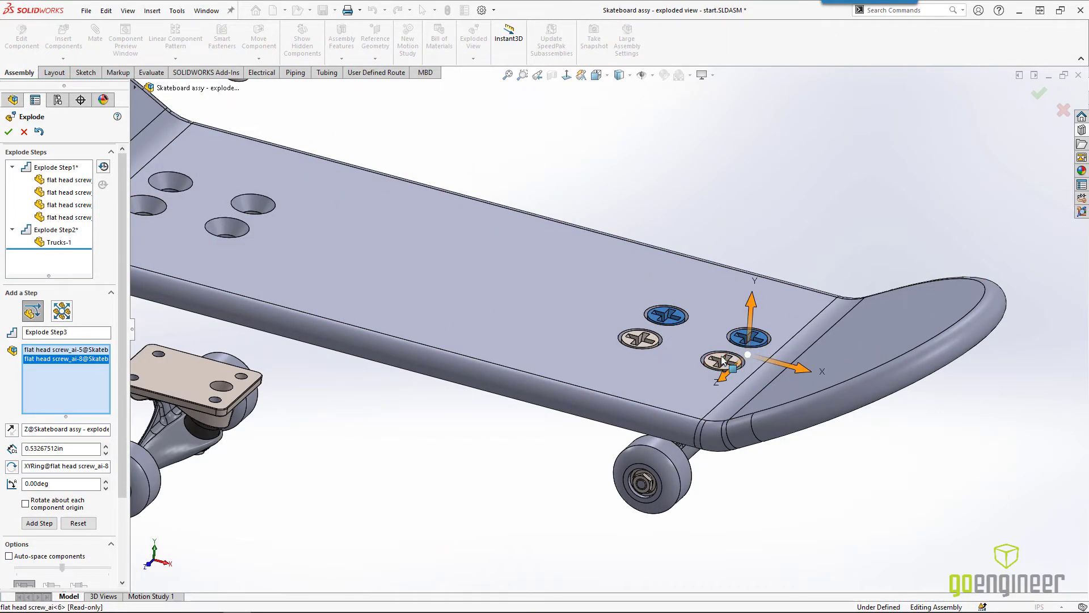
{"action": "left_click", "coordinate": [724, 361]}
{"action": "left_click", "coordinate": [644, 345]}
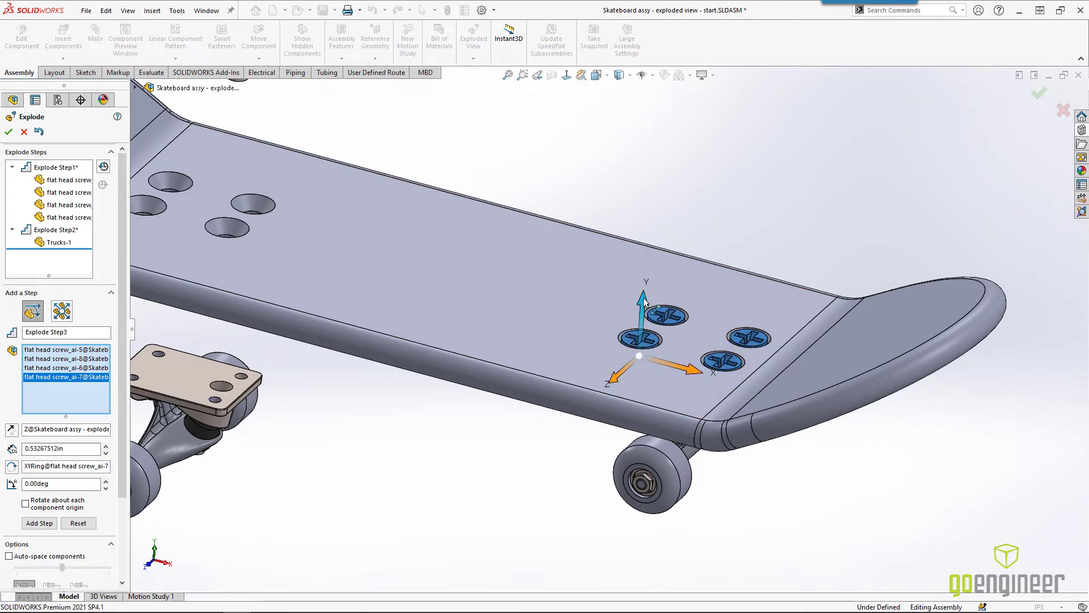
{"action": "left_click_drag", "start_coordinate": [644, 312], "coordinate": [633, 105]}
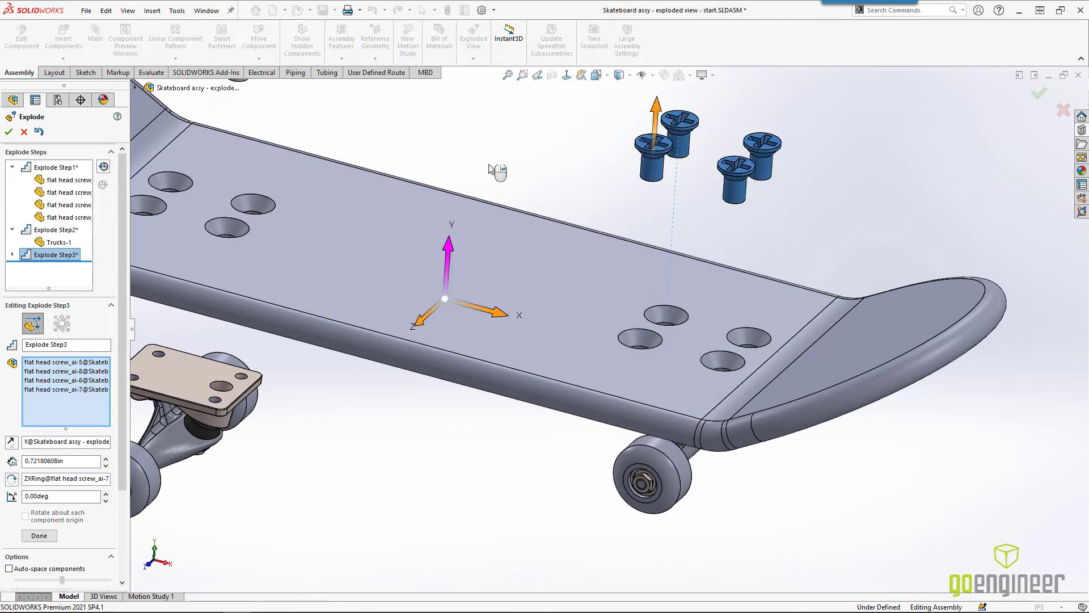
{"action": "left_click", "coordinate": [36, 536]}
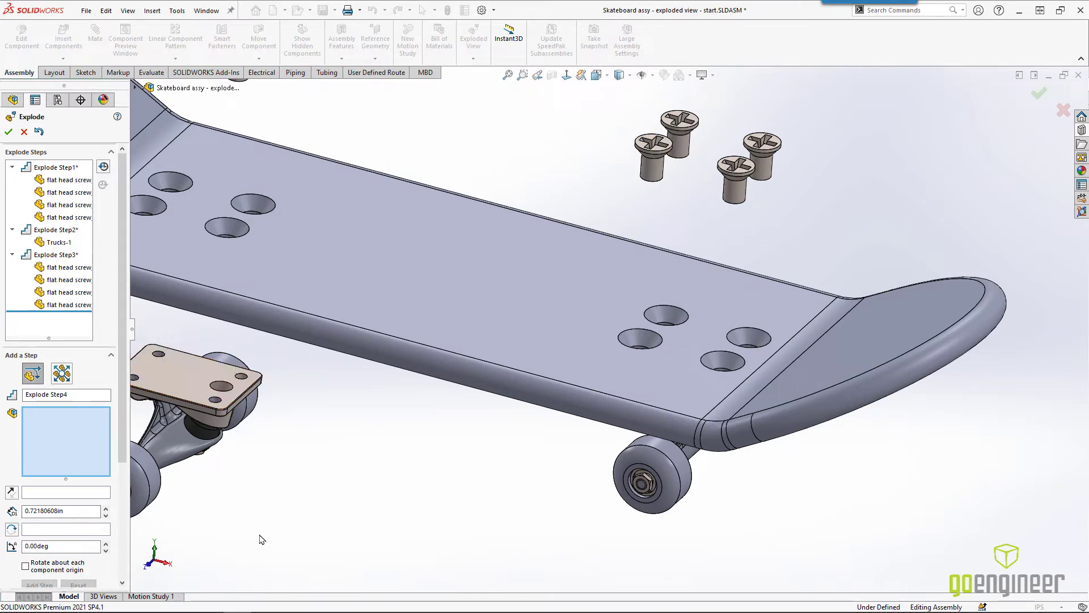
Drop the rear truck below the deck and close the Explode PropertyManager
{"action": "left_click", "coordinate": [679, 481]}
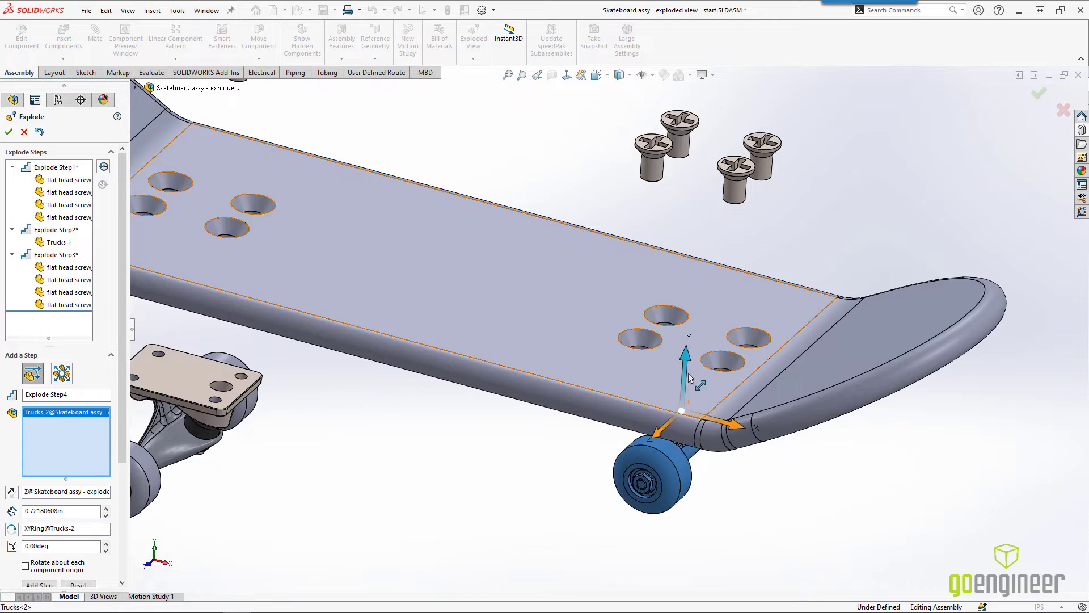
{"action": "left_click_drag", "start_coordinate": [687, 358], "coordinate": [692, 546]}
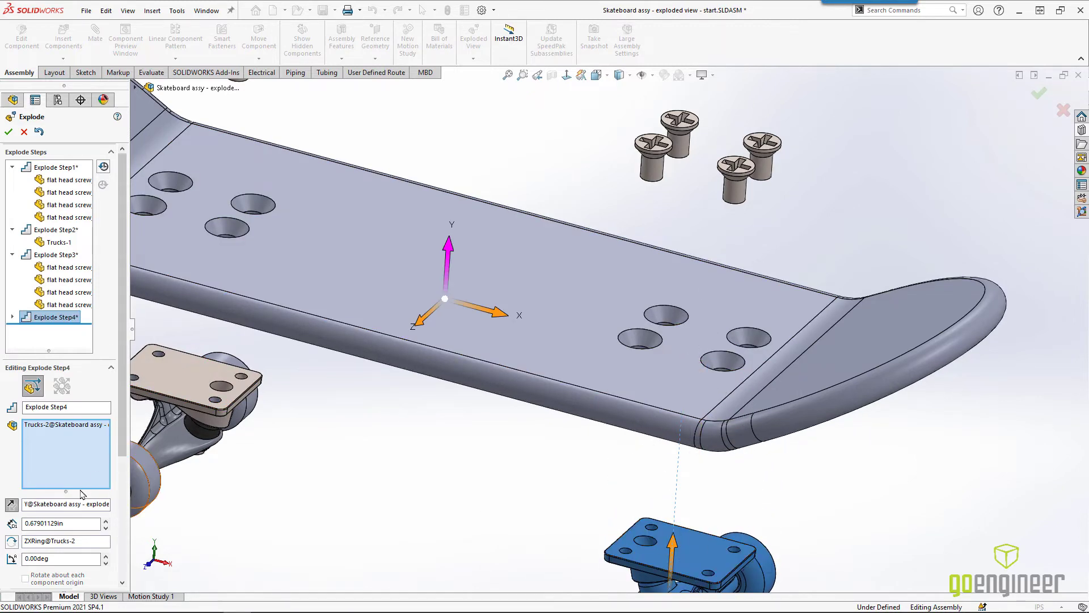
{"action": "scroll", "coordinate": [61, 491], "scroll_direction": "down", "scroll_amount": 3}
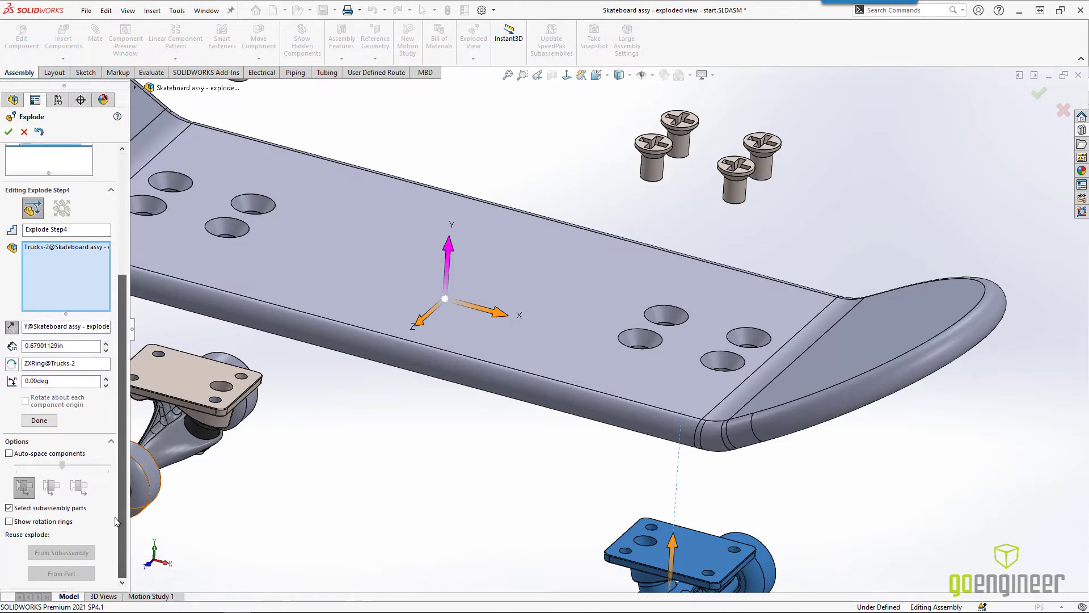
{"action": "left_click", "coordinate": [37, 421]}
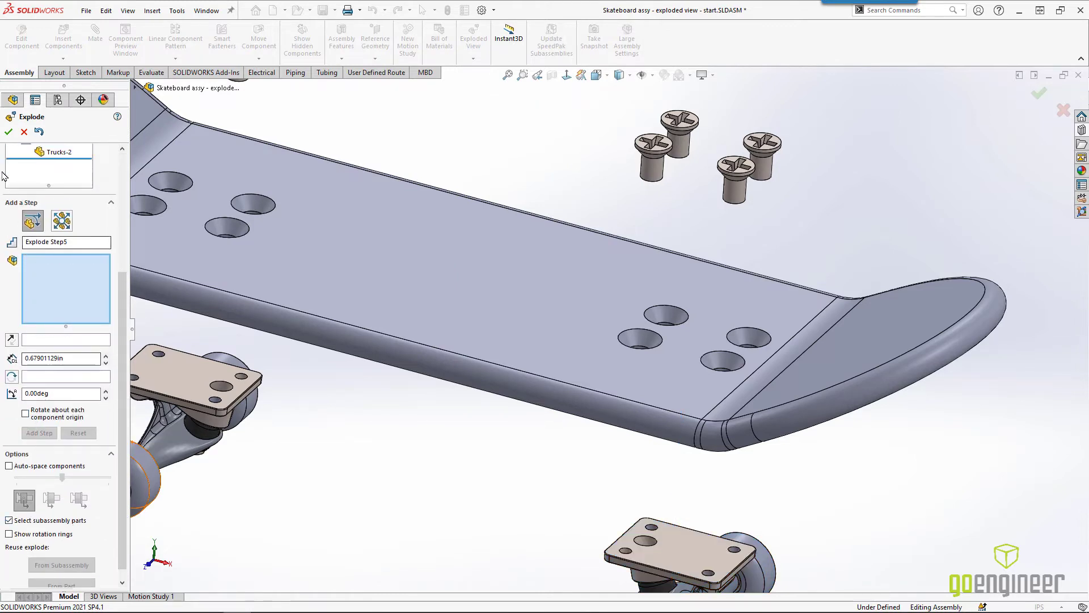
{"action": "left_click", "coordinate": [8, 132]}
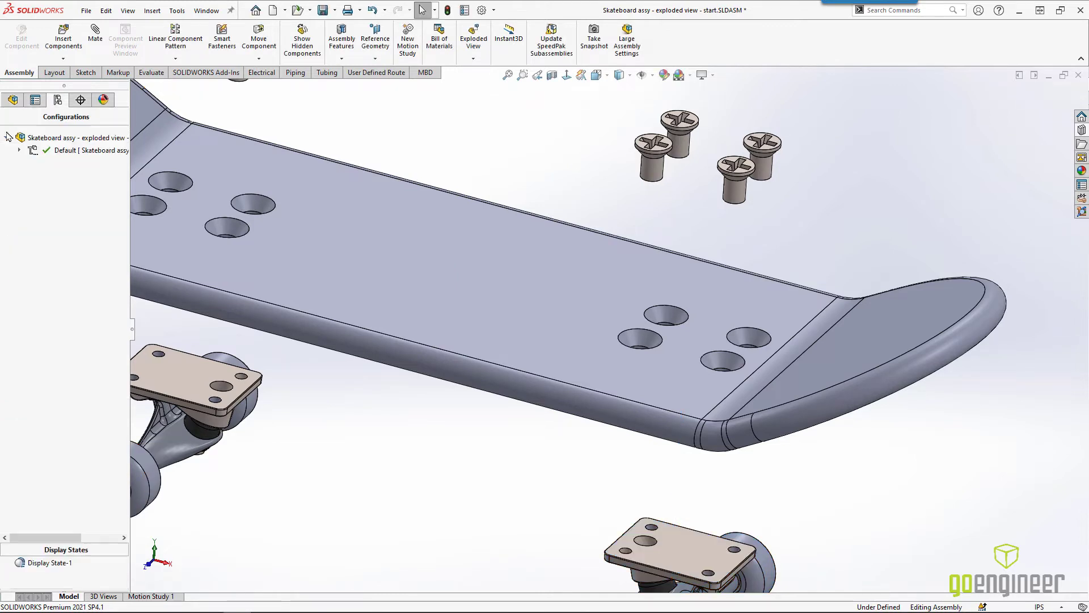
Expand Exploded View1 and review Explode Steps 1 through 4 in turn
{"action": "left_click", "coordinate": [508, 74]}
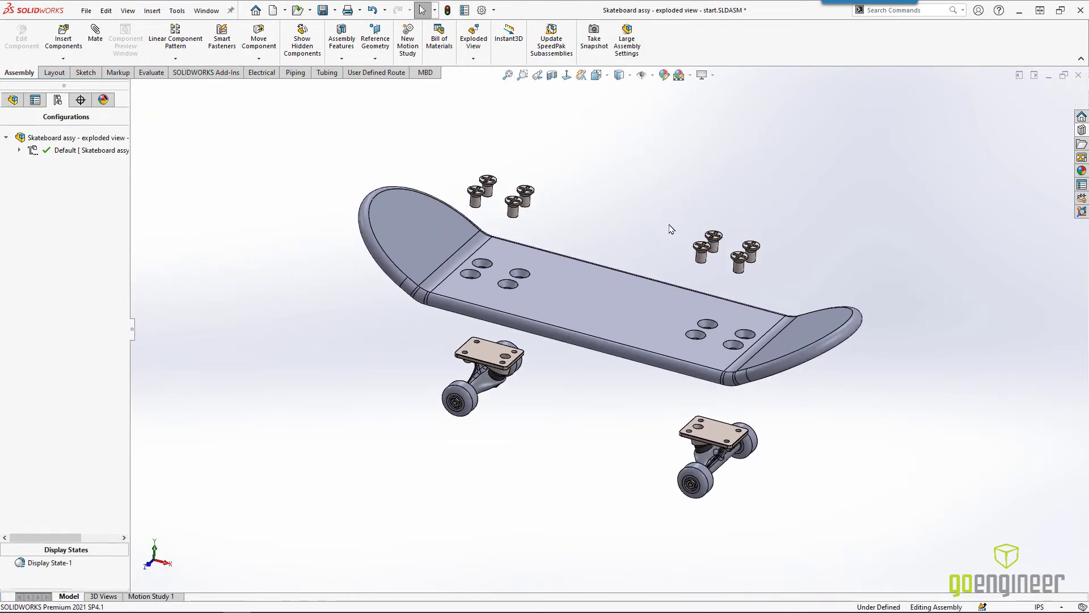
{"action": "middle_click_drag", "start_coordinate": [671, 216], "coordinate": [689, 182]}
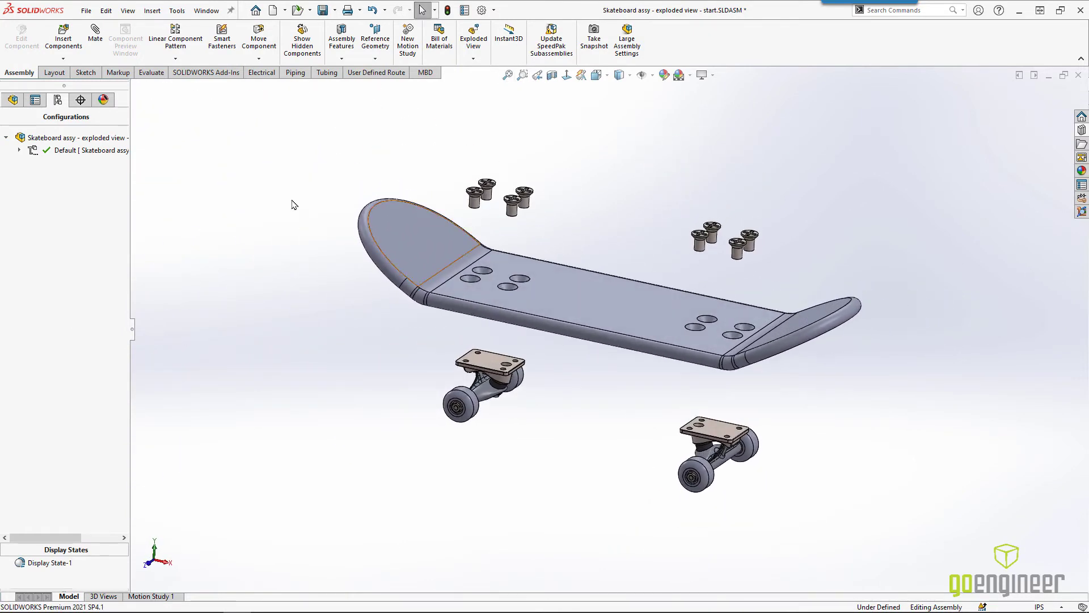
{"action": "left_click", "coordinate": [20, 151]}
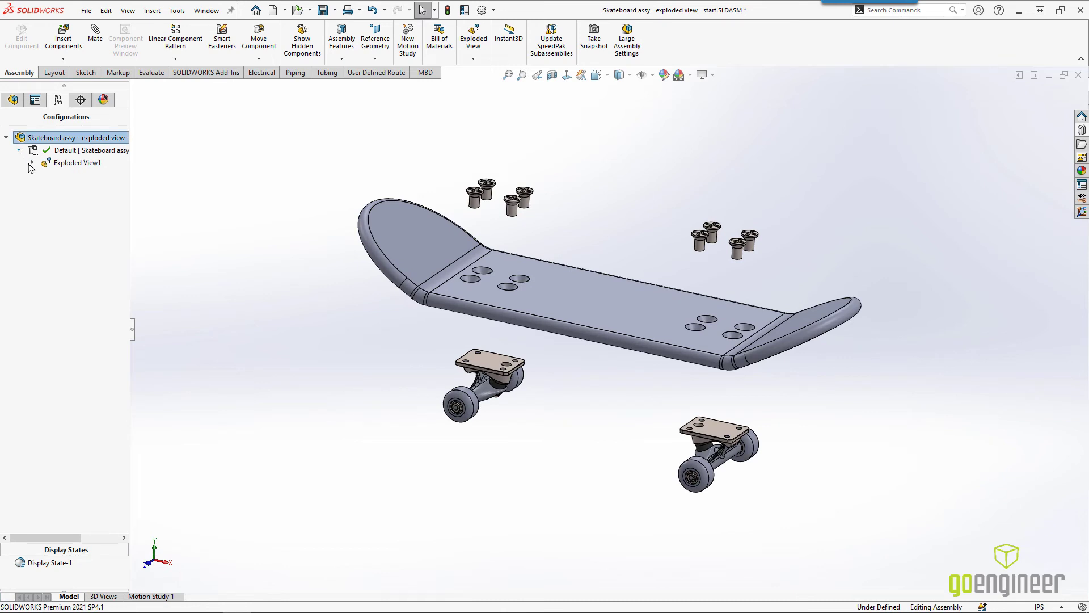
{"action": "left_click", "coordinate": [32, 163]}
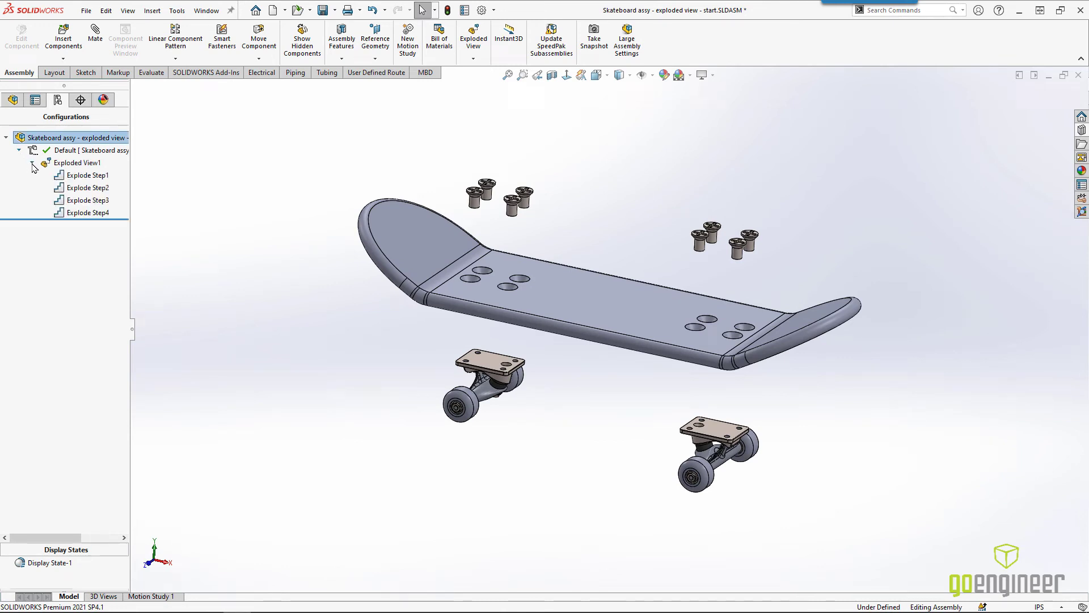
{"action": "left_click", "coordinate": [82, 177]}
{"action": "left_click", "coordinate": [84, 188]}
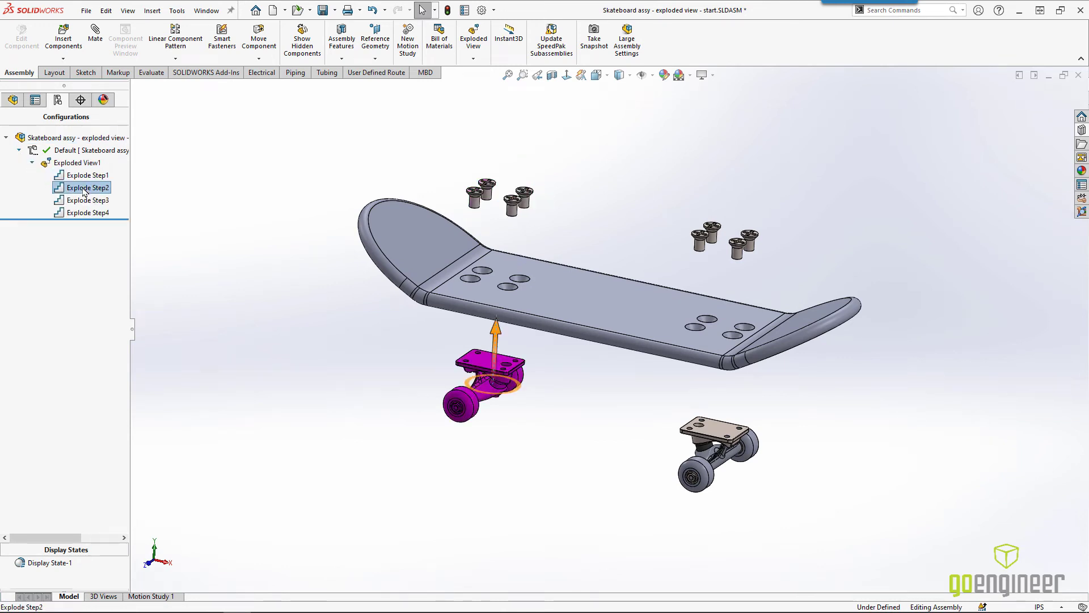
{"action": "left_click", "coordinate": [84, 200]}
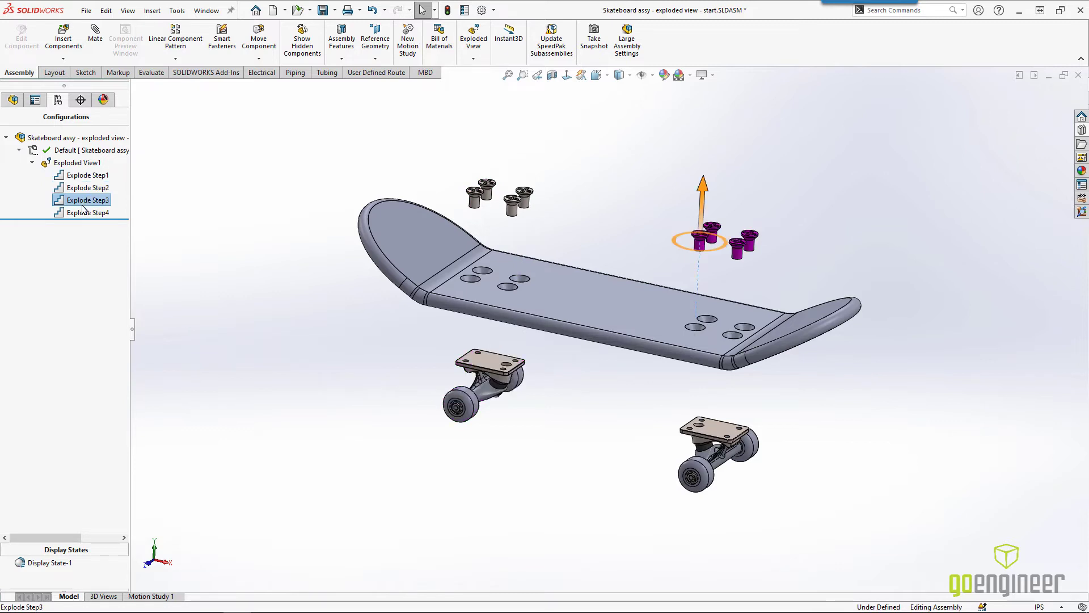
{"action": "left_click", "coordinate": [82, 213]}
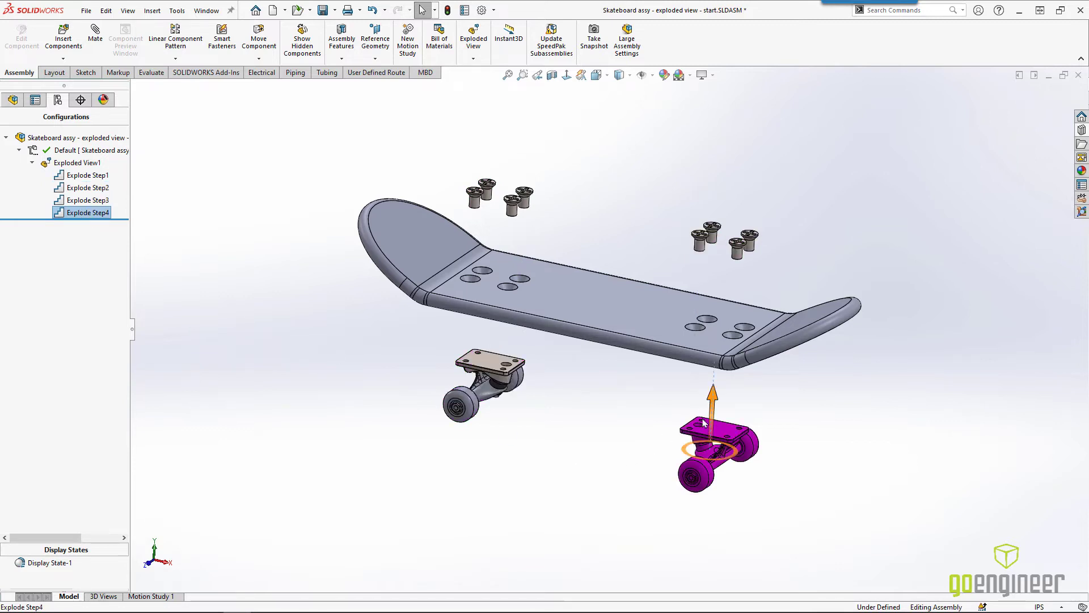
Drag Step4's handle to raise the rear truck slightly toward the deck
{"action": "left_click_drag", "start_coordinate": [713, 399], "coordinate": [710, 366]}
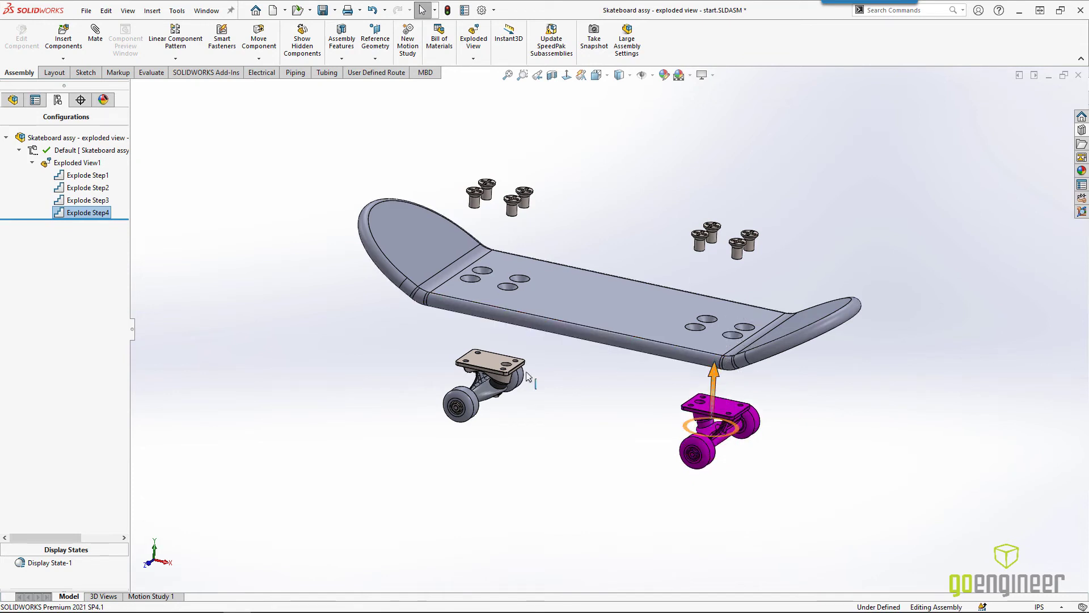
{"action": "left_click", "coordinate": [587, 458]}
{"action": "mouse_move", "coordinate": [588, 452]}
{"action": "middle_mouse_down"}
{"action": "mouse_move", "coordinate": [627, 400]}
{"action": "mouse_move", "coordinate": [586, 462]}
{"action": "middle_mouse_up"}
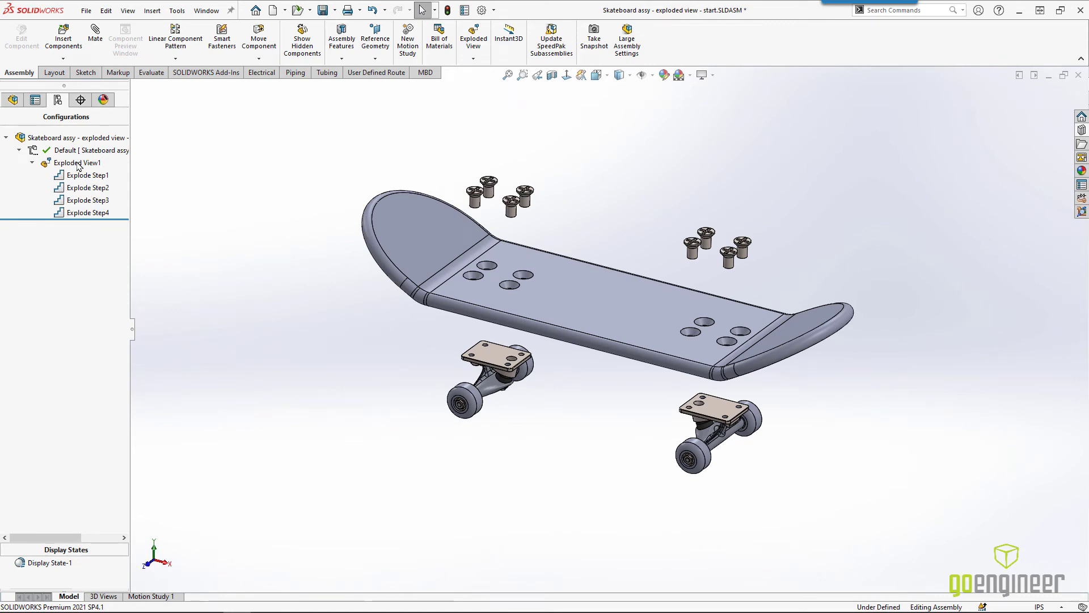
Collapse and re-explode Exploded View1, then show its context menu
{"action": "double_click", "coordinate": [77, 164]}
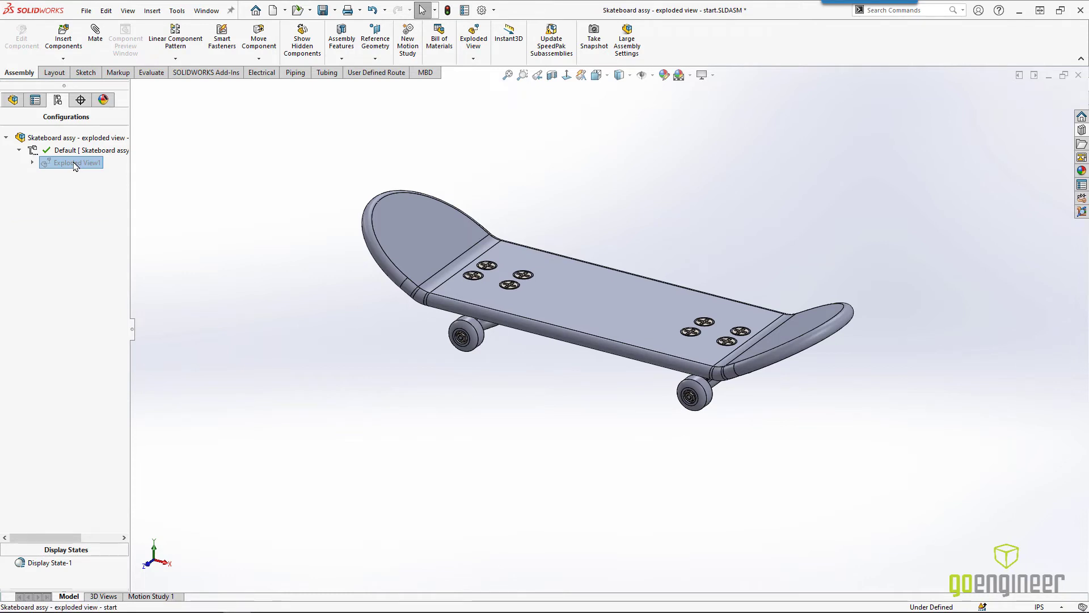
{"action": "double_click", "coordinate": [74, 163]}
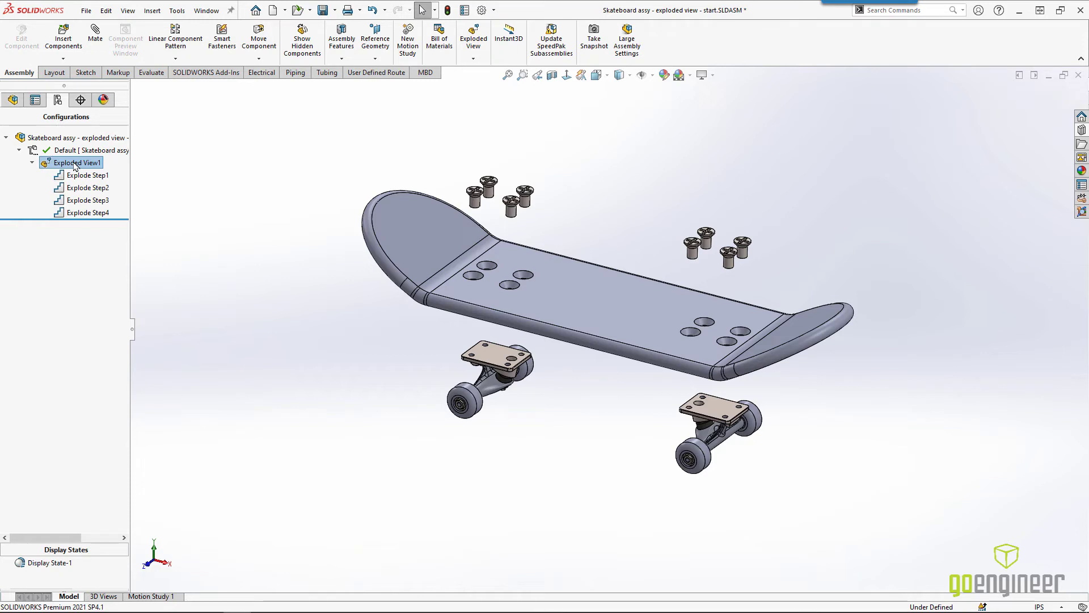
{"action": "right_click", "coordinate": [76, 166]}
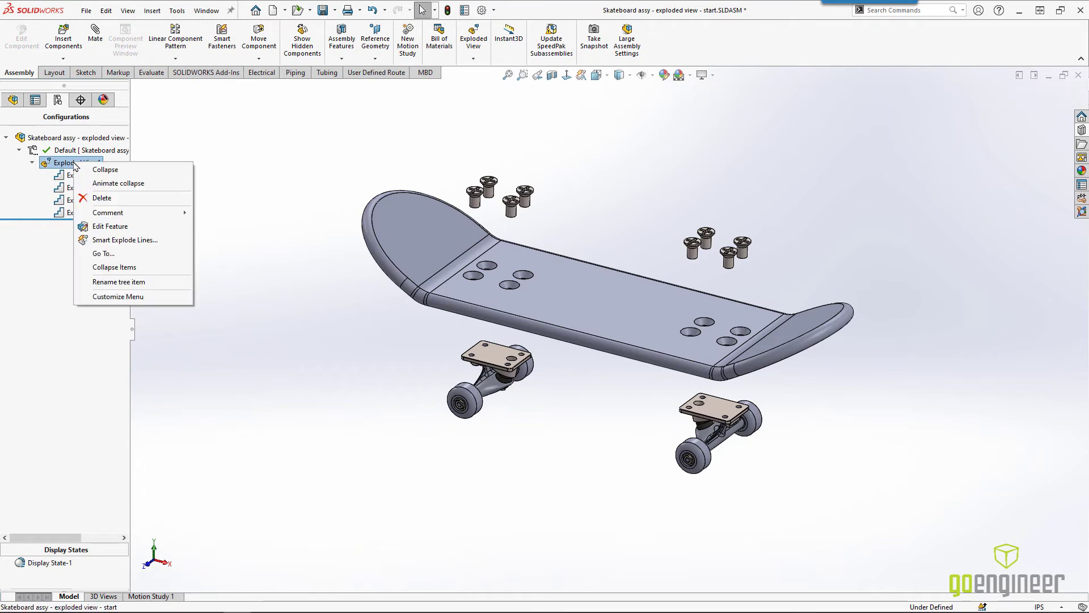
Play the animated collapse, toggle half speed on and off, and begin Save Animation
{"action": "left_click", "coordinate": [107, 183]}
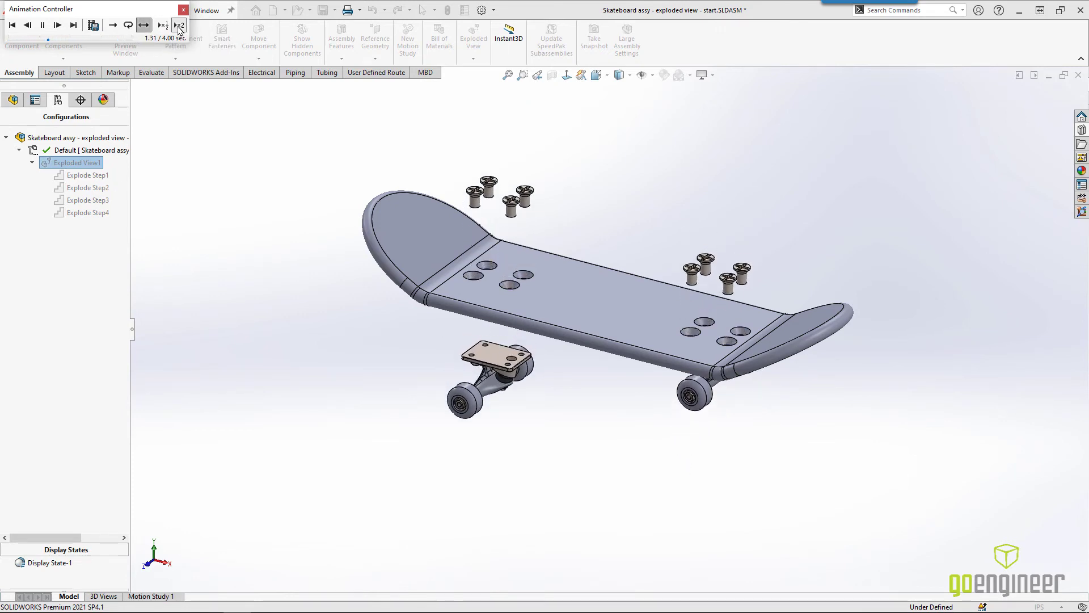
{"action": "left_click", "coordinate": [162, 24]}
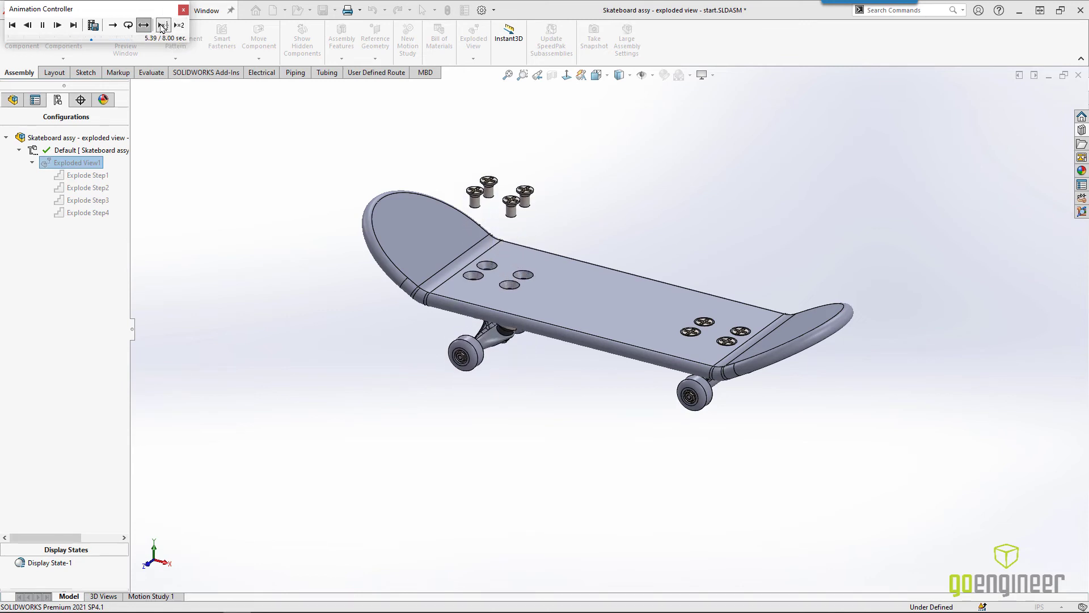
{"action": "left_click", "coordinate": [161, 26]}
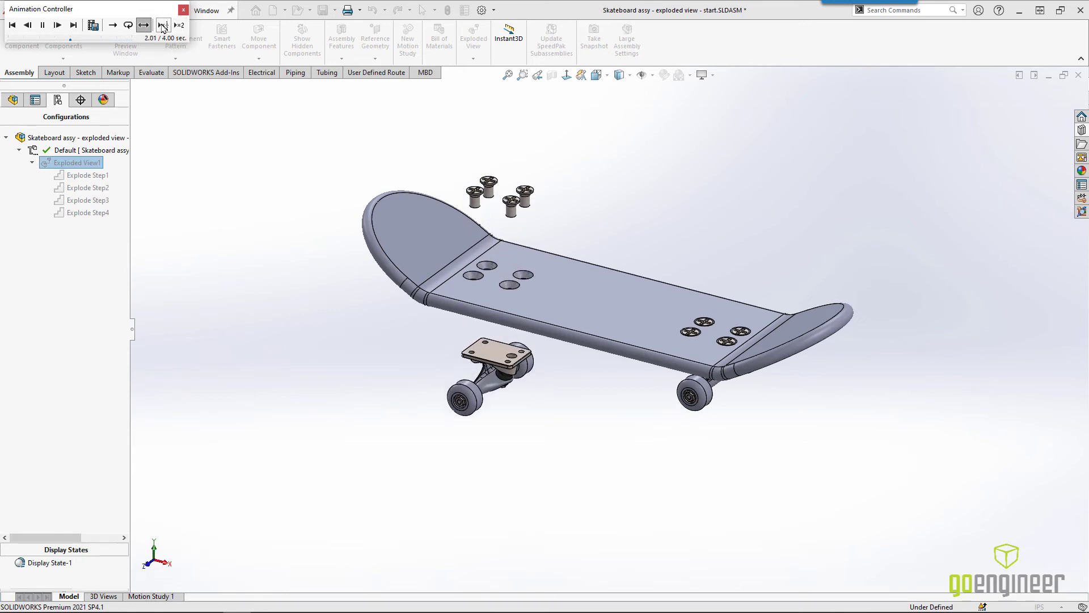
{"action": "left_click", "coordinate": [94, 25]}
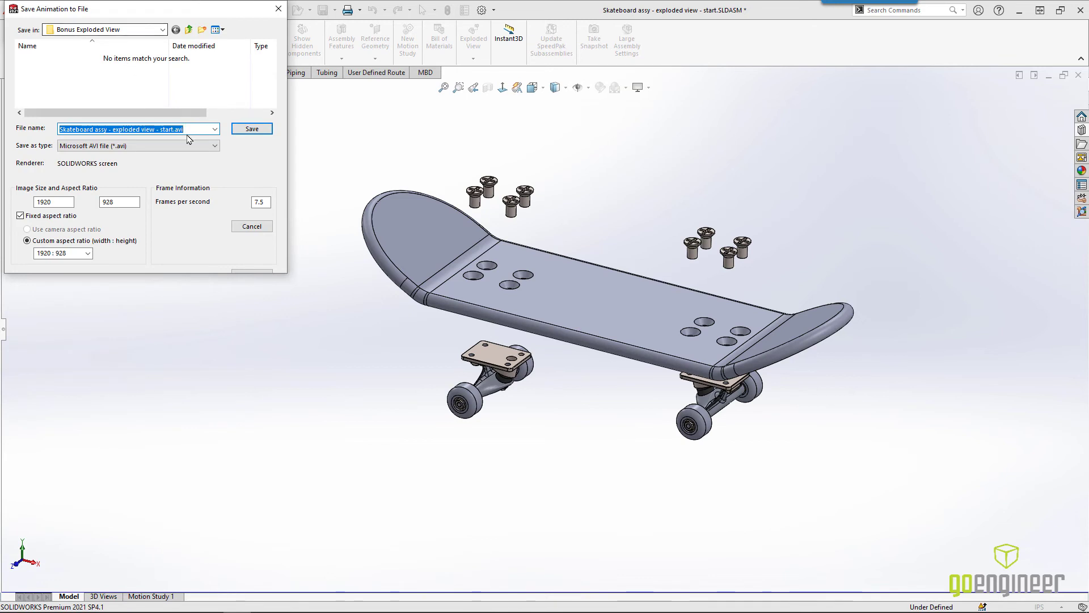
Cancel the AVI animation save, close the Animation Controller, then re-explode and collapse the skateboard
{"action": "left_click", "coordinate": [215, 146]}
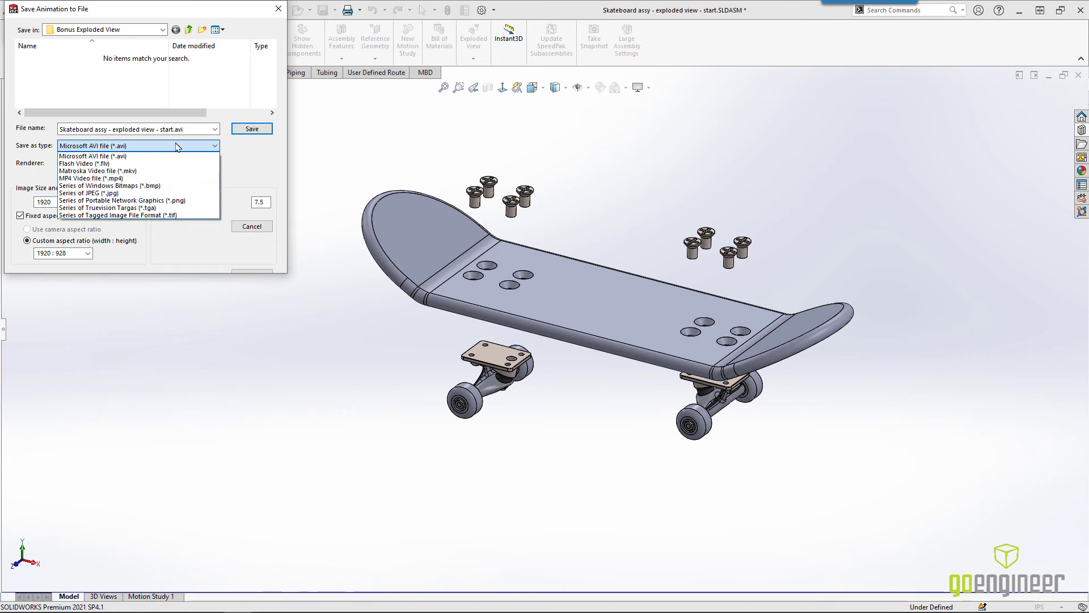
{"action": "left_click", "coordinate": [277, 12]}
{"action": "left_click", "coordinate": [277, 12]}
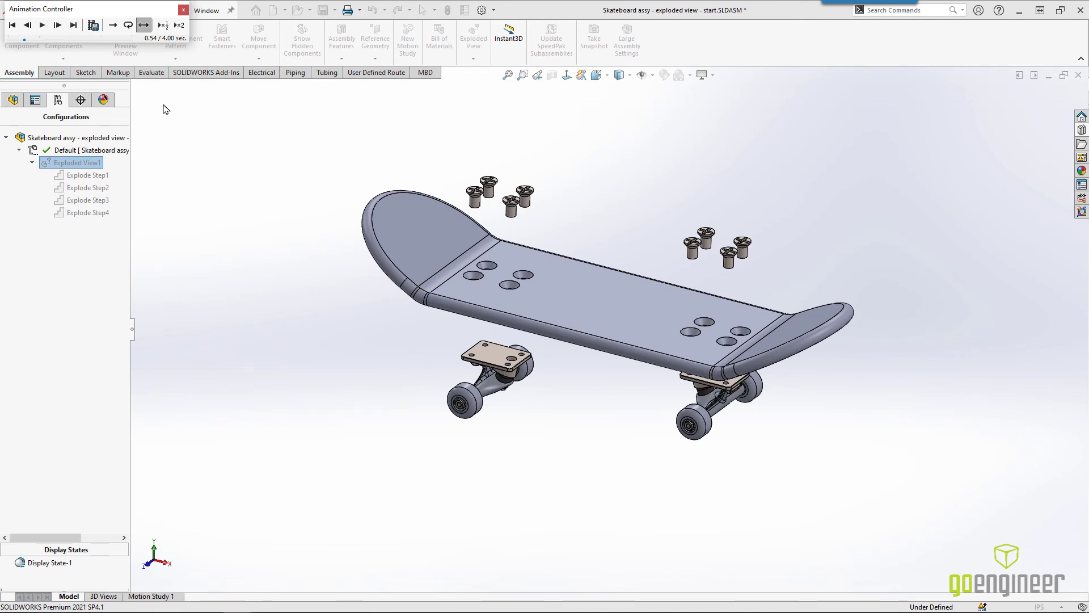
{"action": "left_click", "coordinate": [183, 10]}
{"action": "double_click", "coordinate": [66, 162]}
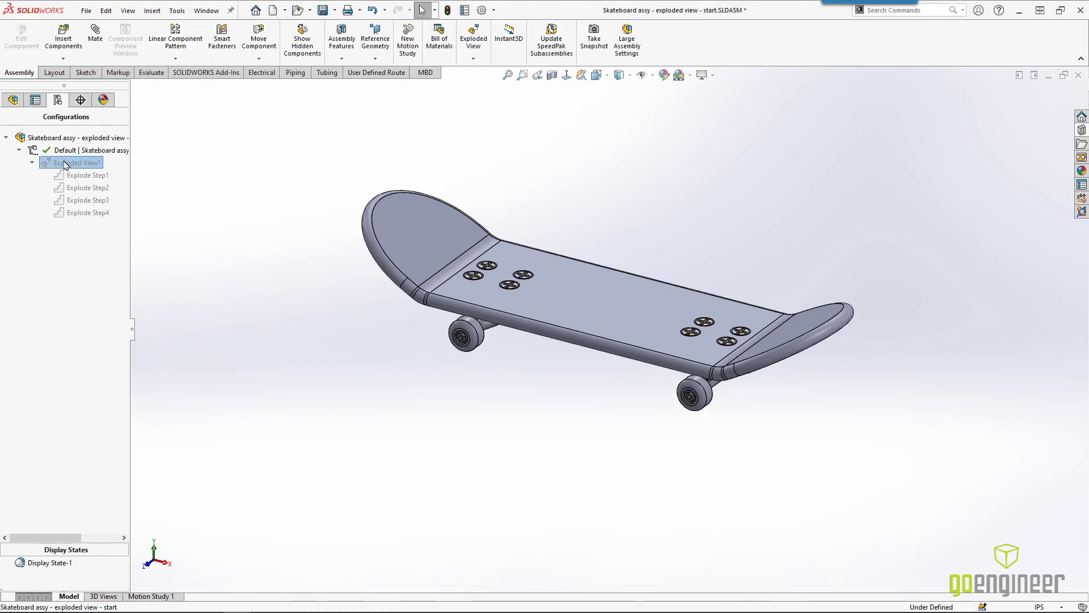
{"action": "double_click", "coordinate": [65, 164]}
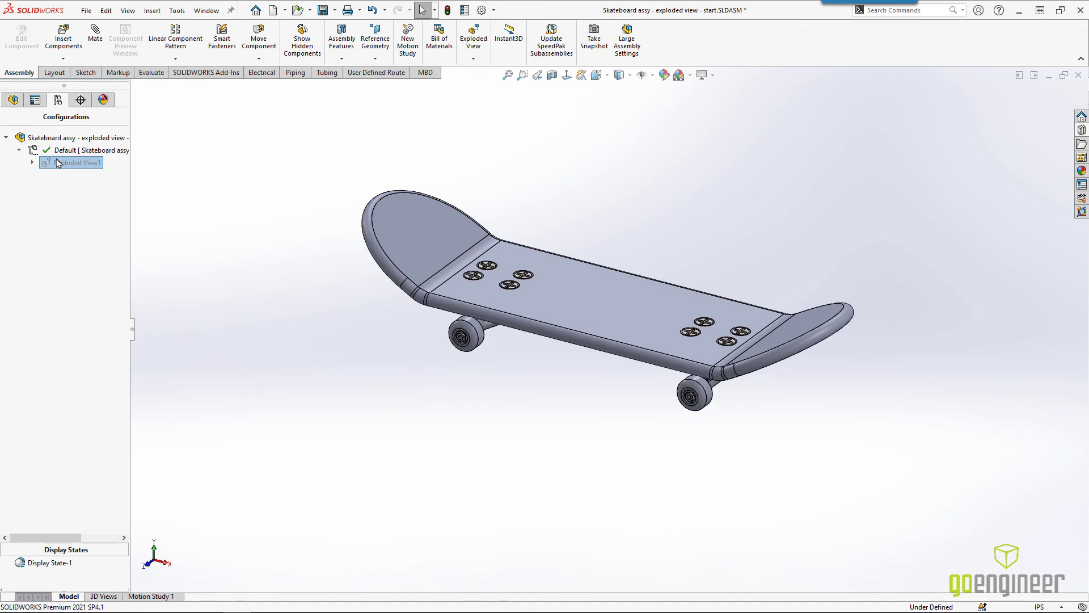